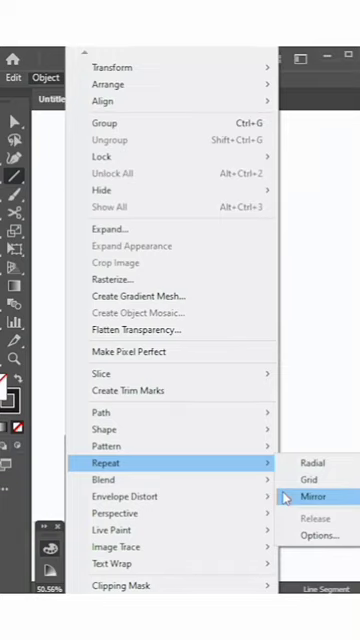
Step: Dismiss the Repeat options and sketch a freehand curve with the green fill active
click(285, 497)
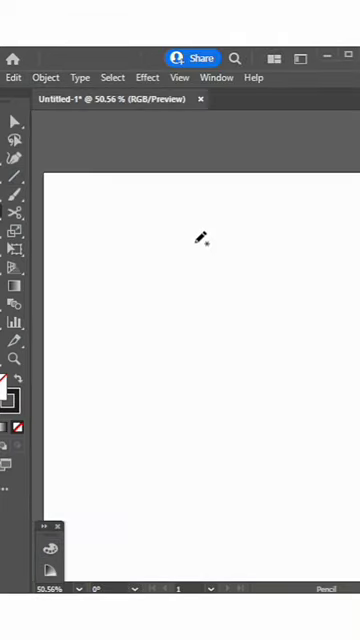
mouse_move(195, 232)
mouse_down()
mouse_move(206, 406)
mouse_move(204, 234)
mouse_up()
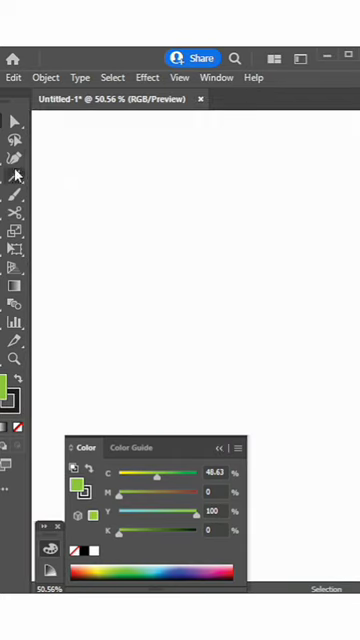
Step: Draw a vertical straight line down the artboard and open the Object menu's Repeat options
mouse_move(189, 138)
mouse_down()
mouse_move(191, 424)
mouse_move(192, 420)
mouse_up()
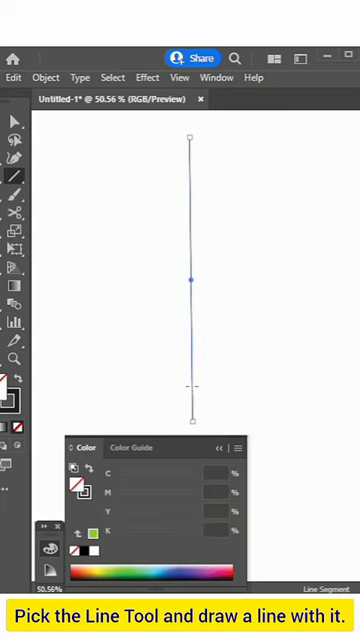
click(46, 78)
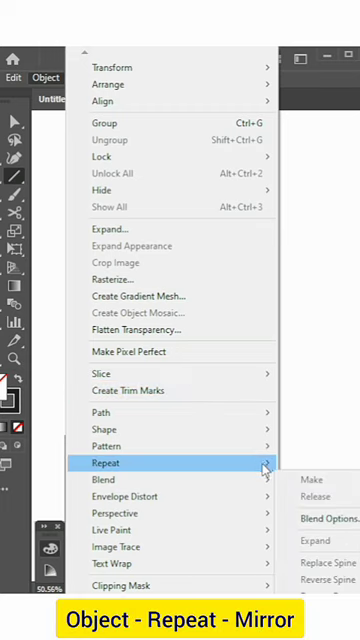
mouse_move(106, 463)
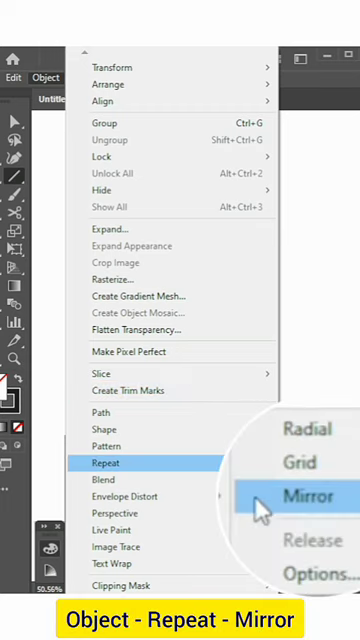
Step: Turn the line into a Mirror Repeat and pencil the left half outline from its top
click(313, 496)
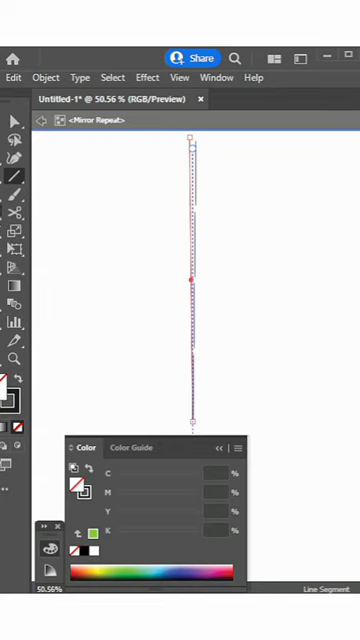
drag(190, 128, 192, 155)
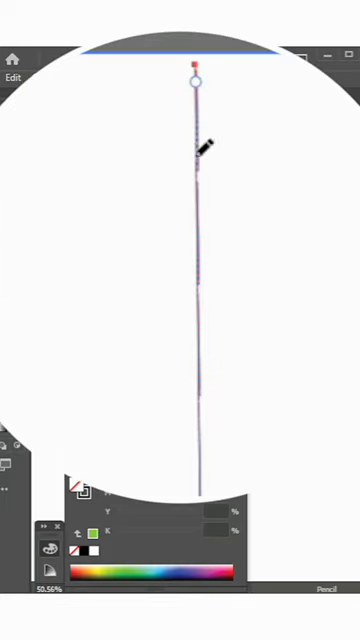
mouse_move(196, 160)
mouse_down()
mouse_move(130, 272)
mouse_move(200, 455)
mouse_up()
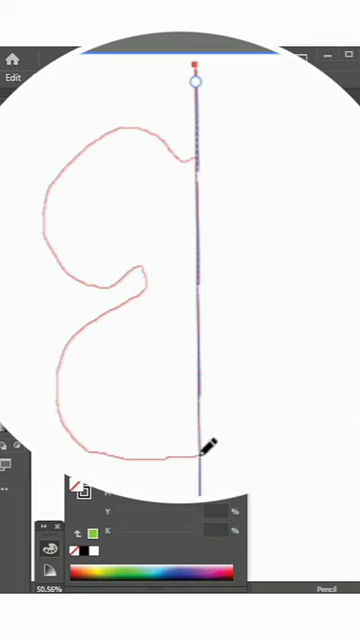
Step: Fill the mirrored shape with a light yellow-green from the Color spectrum
click(130, 568)
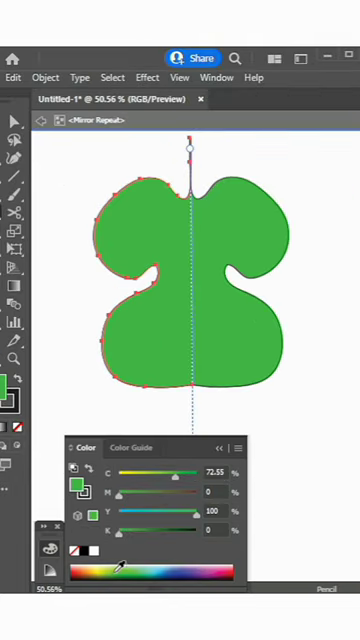
click(115, 568)
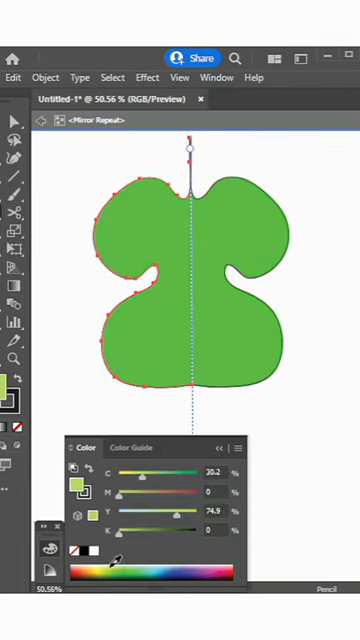
click(120, 568)
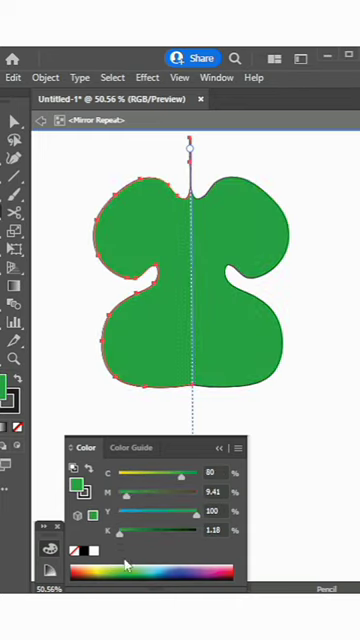
click(113, 568)
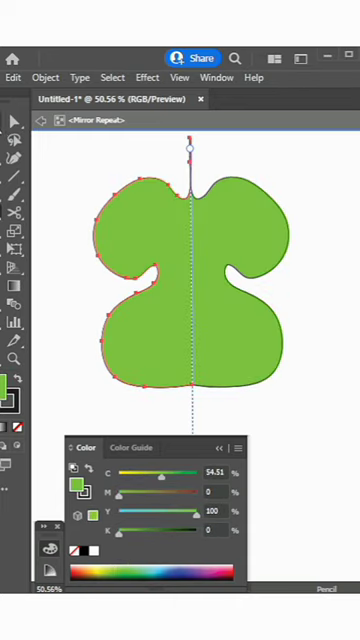
Step: Leave mirror repeat editing, then select the flower shape and move it left
click(41, 120)
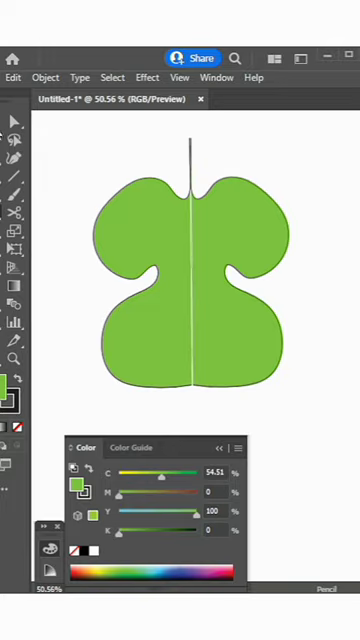
click(139, 231)
drag(200, 255, 165, 255)
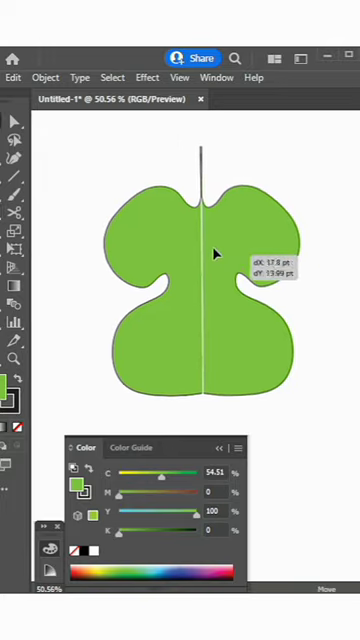